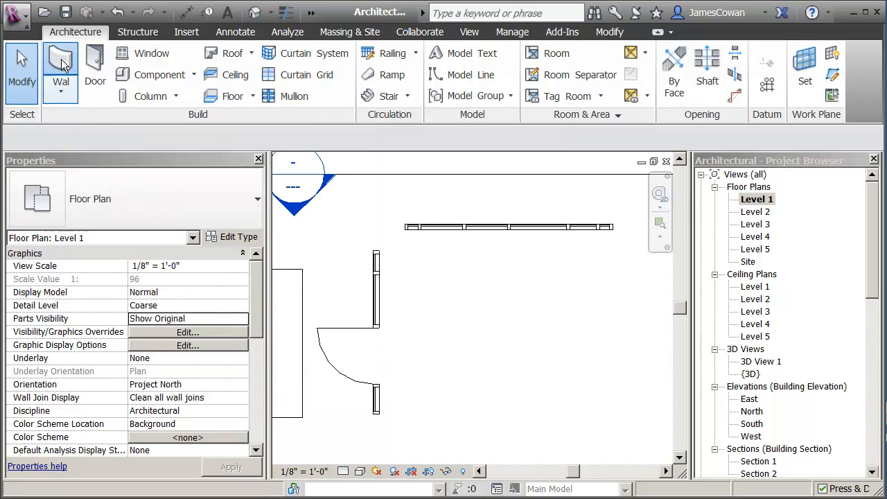
- Switch the wall type from Exterior Glazing to Curtain Wall: Storefront in the type selector
click(257, 199)
scroll(250, 437, up, 2)
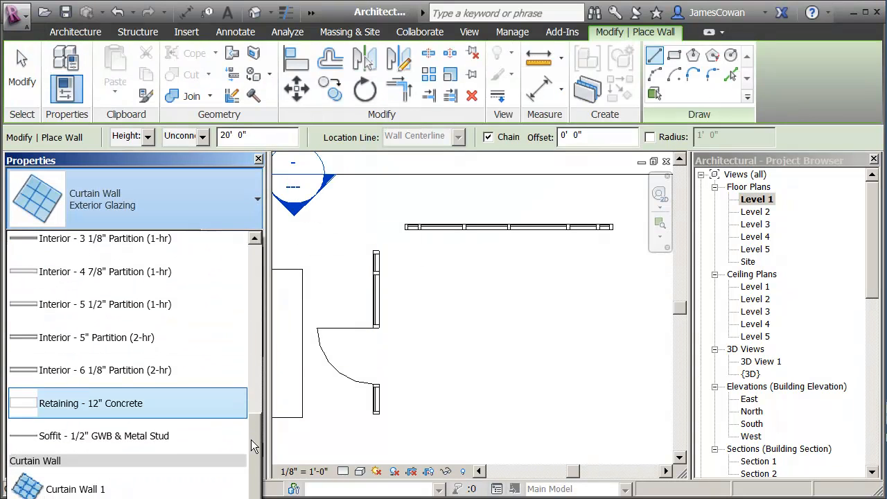
scroll(251, 440, down, 3)
click(104, 489)
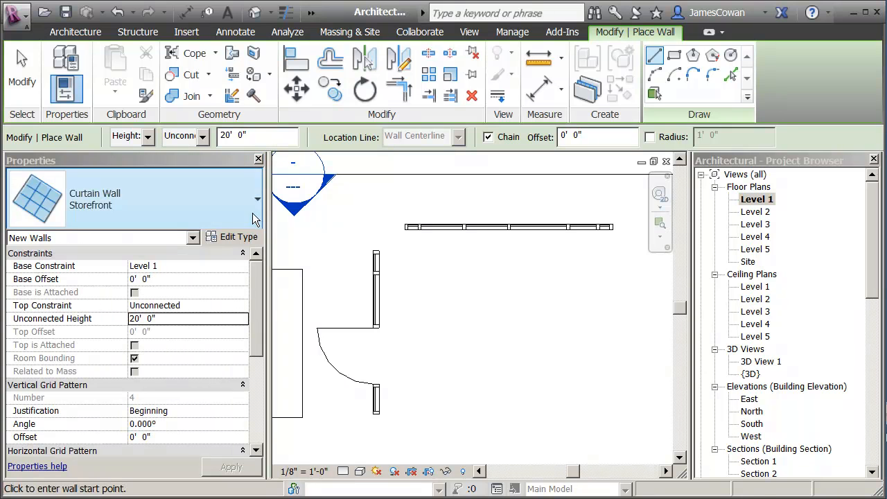
- In Storefront Type Properties, keep Function as Exterior and leave Automatically Embed checked
click(221, 238)
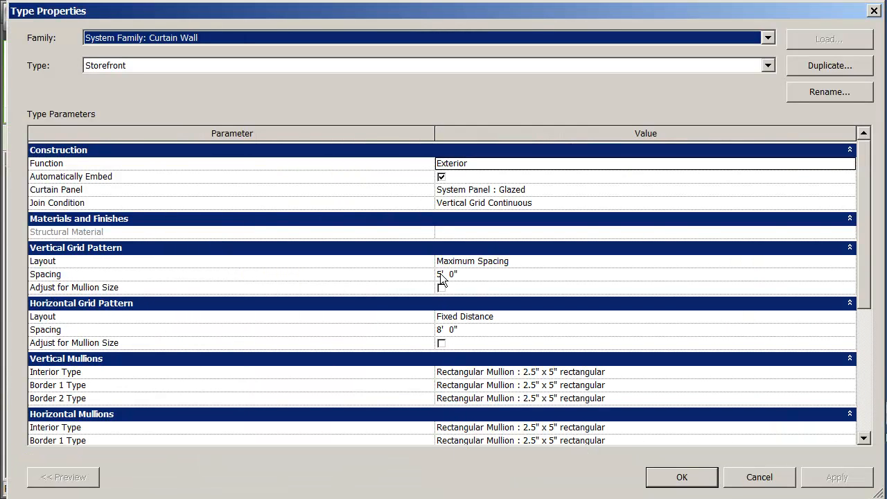
click(513, 164)
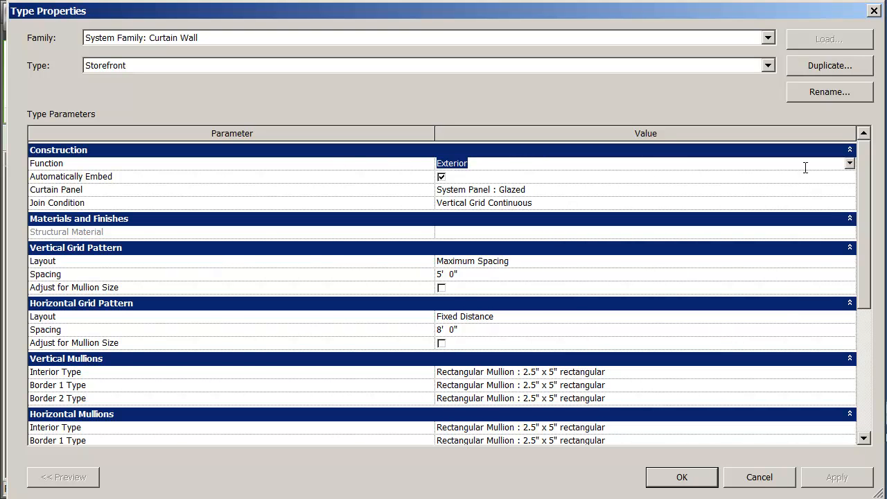
click(849, 164)
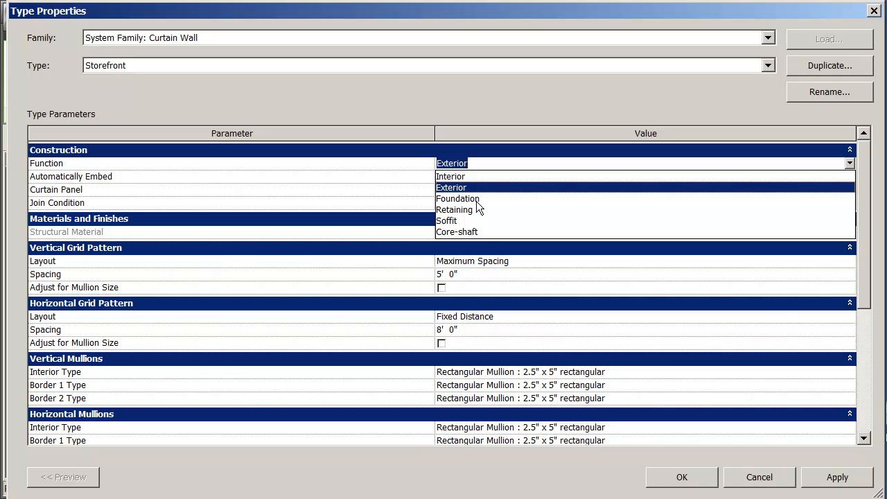
click(408, 177)
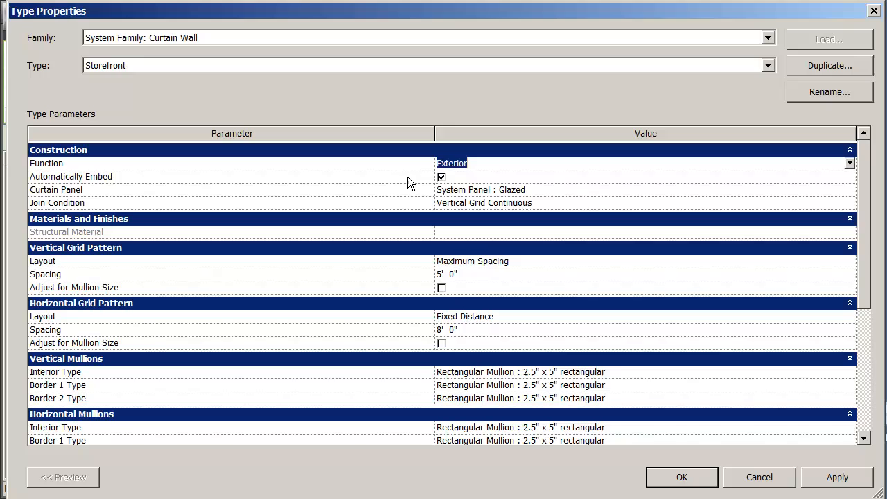
click(484, 163)
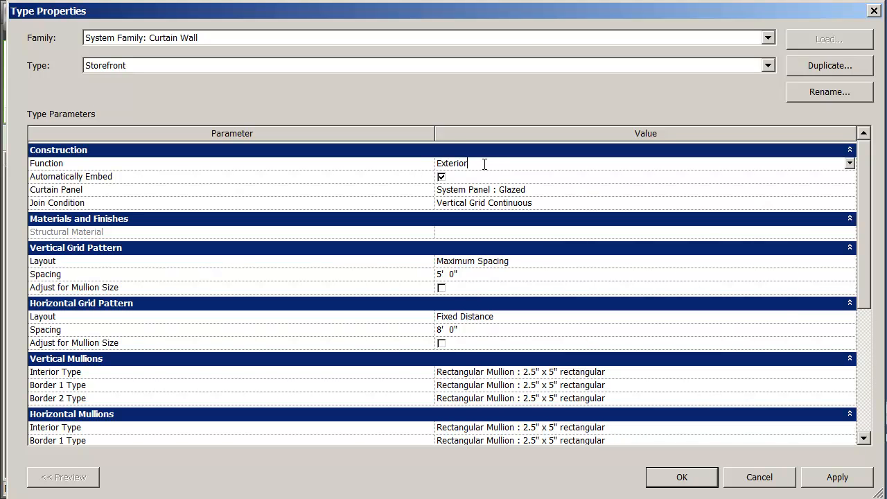
click(442, 177)
click(442, 178)
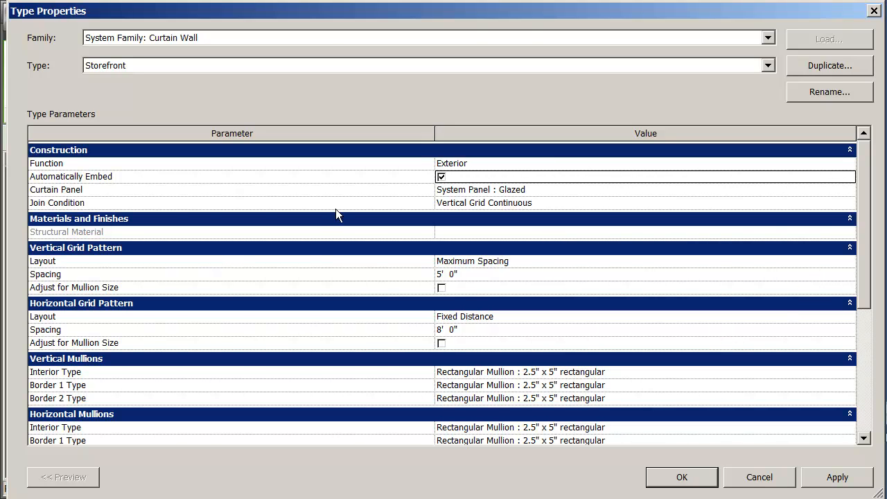
click(579, 188)
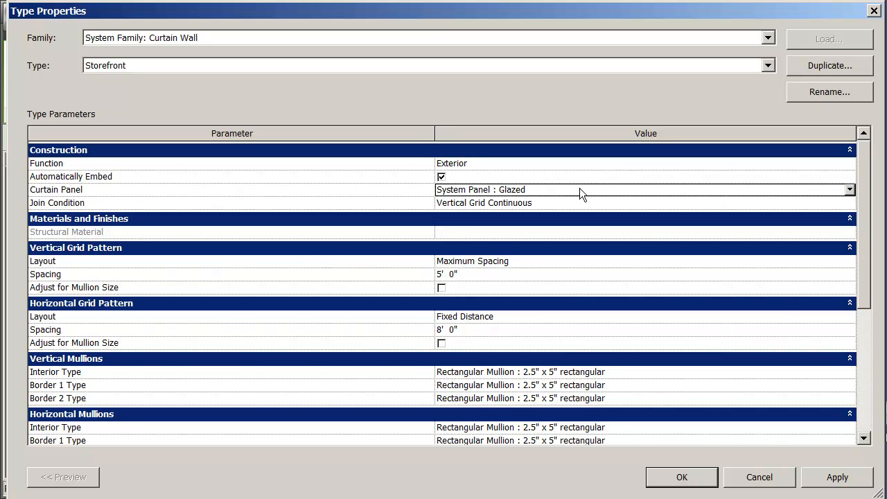
click(850, 189)
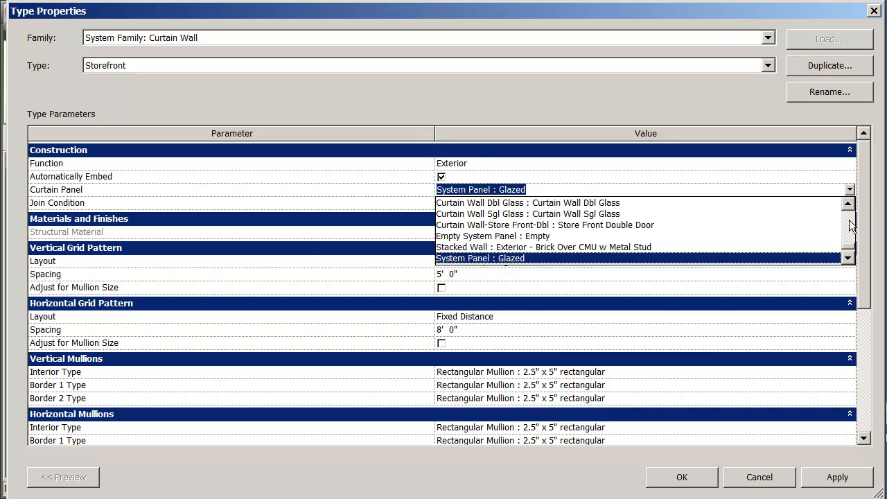
click(847, 203)
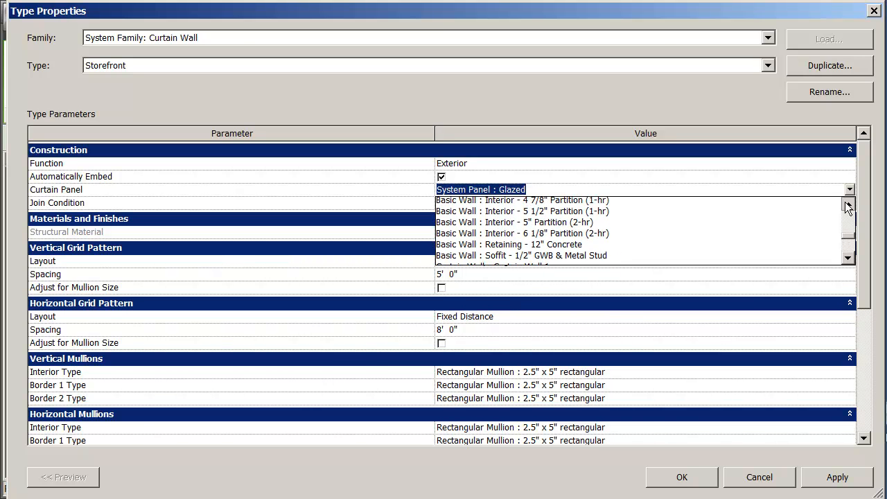
click(848, 258)
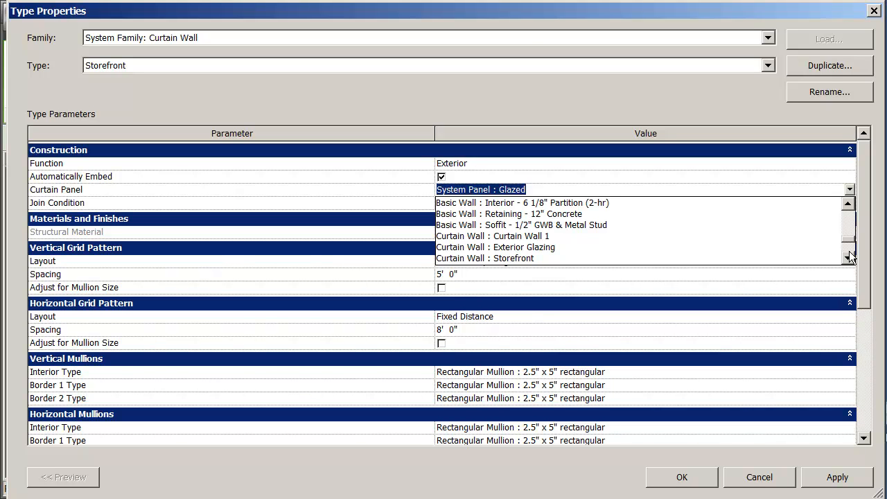
click(847, 257)
click(847, 257)
click(846, 257)
click(847, 257)
click(847, 257)
click(847, 257)
click(846, 258)
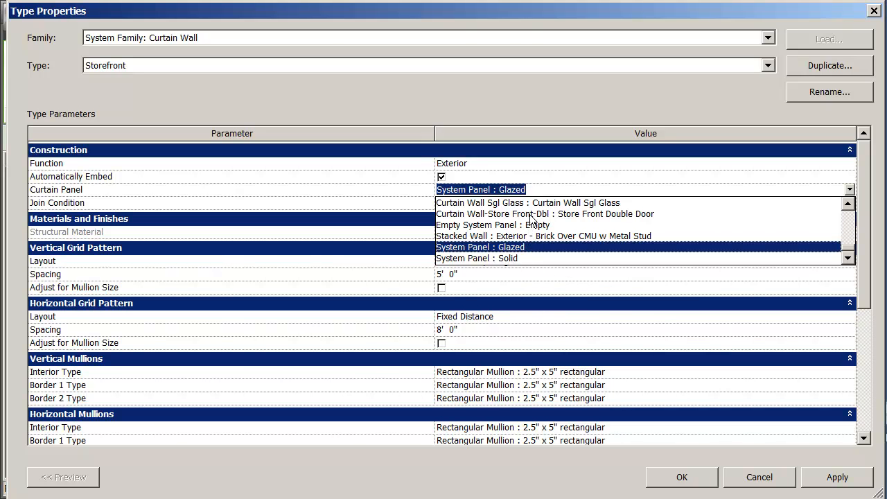
click(499, 248)
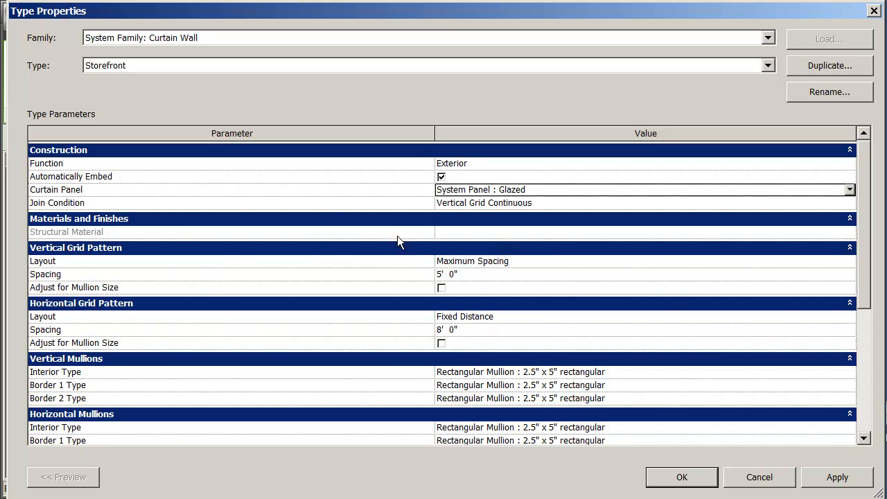
- Choose Border and Vertical Grid Continuous as the Storefront type's Join Condition
click(800, 203)
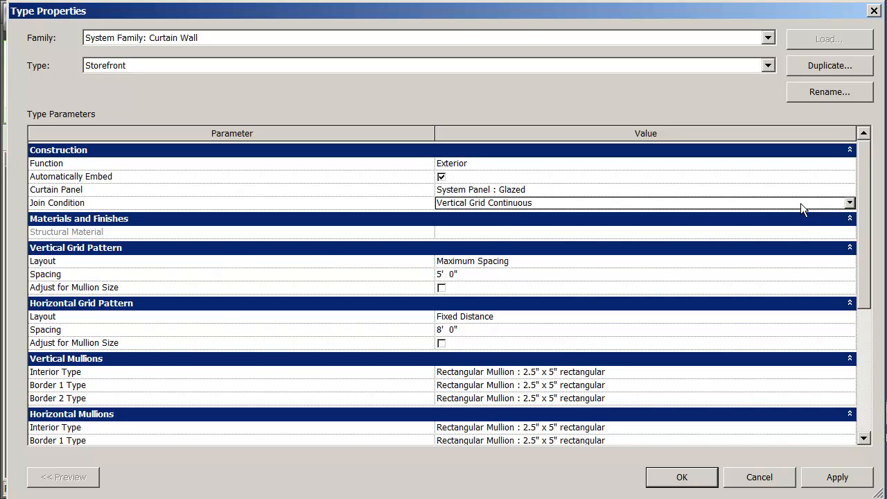
click(849, 203)
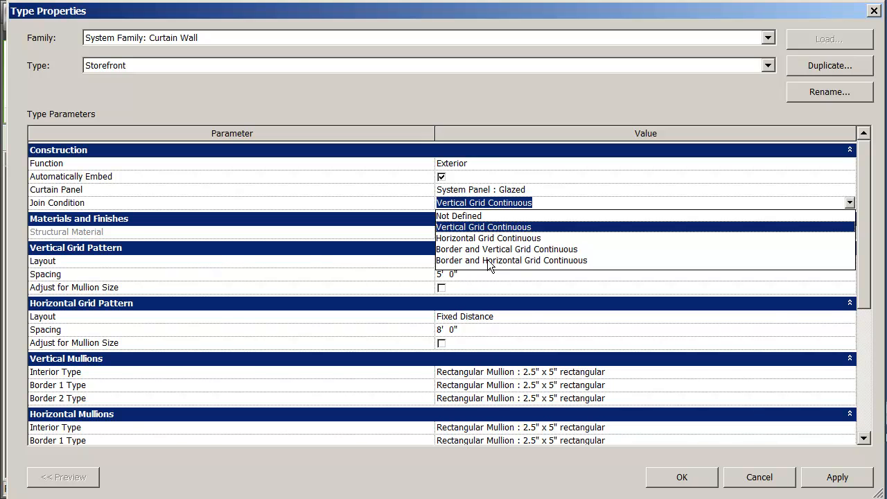
click(492, 249)
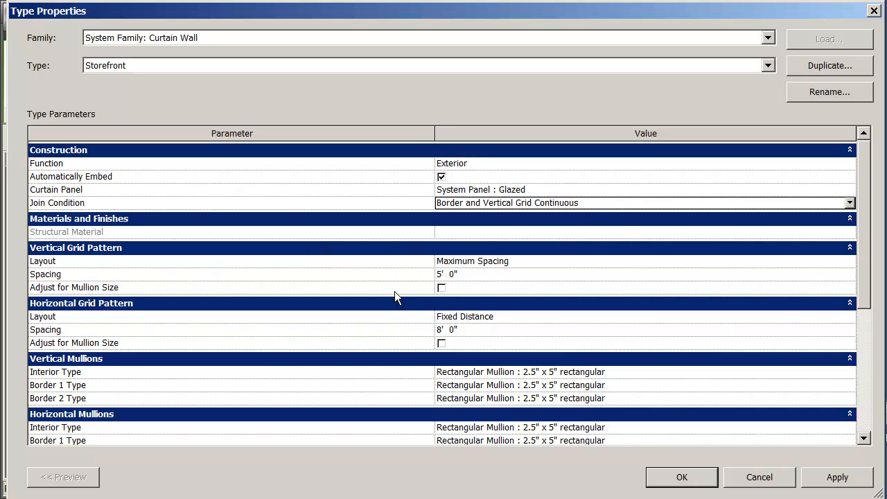
- Make the vertical grid Fixed Distance and set vertical spacing from 5' and horizontal from 8' to 4'
click(538, 262)
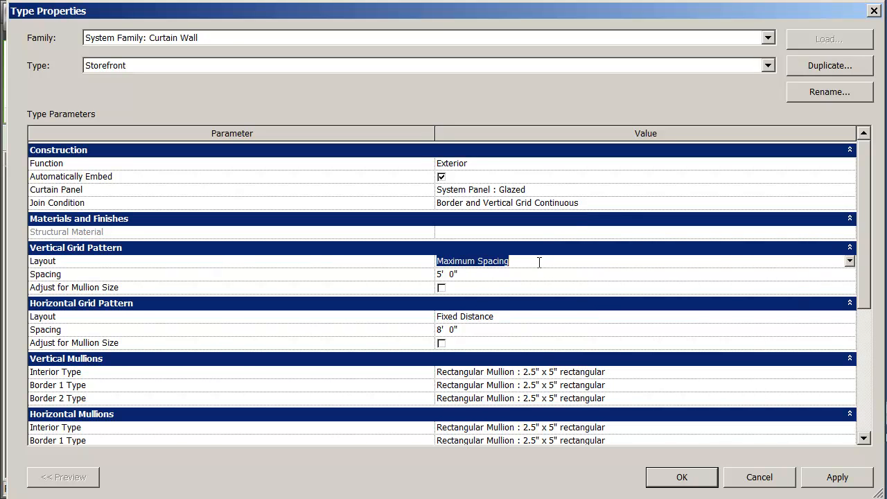
click(849, 261)
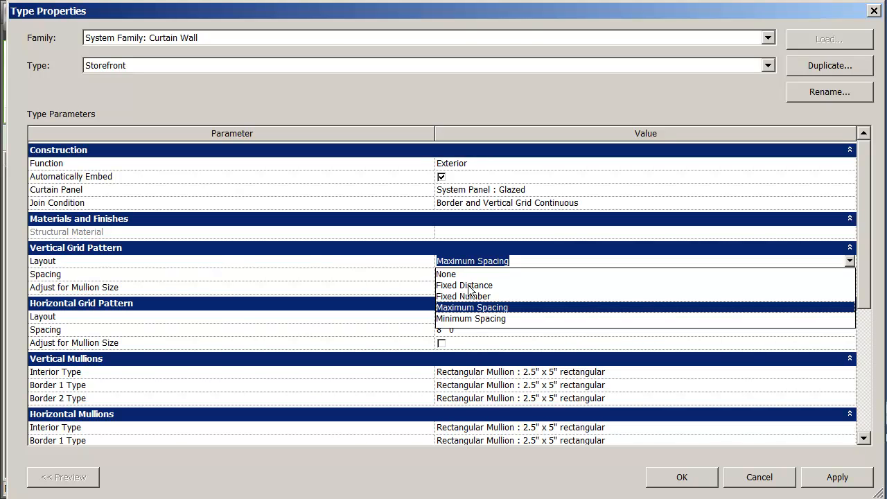
click(468, 285)
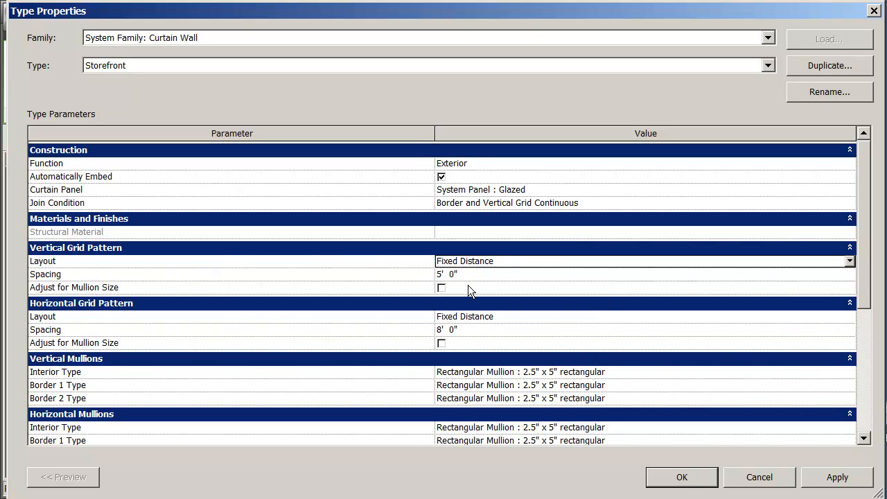
click(445, 275)
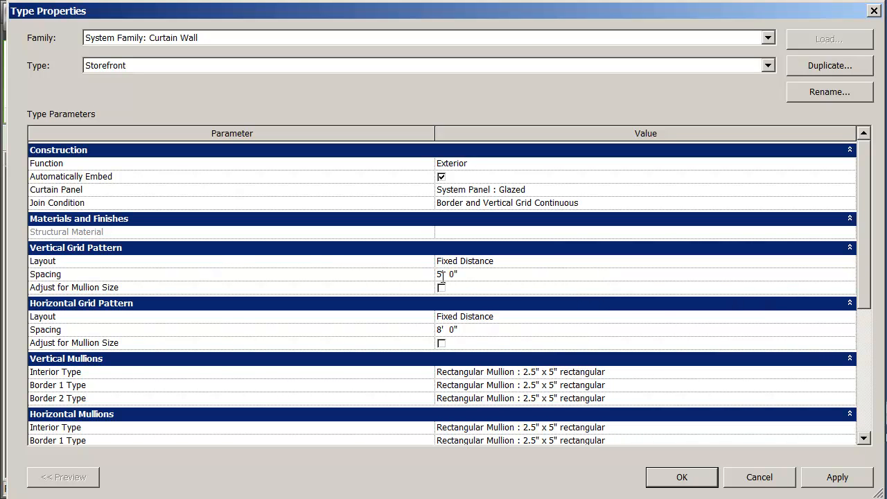
key(BackSpace)
text(4)
click(439, 330)
double_click(439, 330)
text(4)
drag(863, 298, 847, 374)
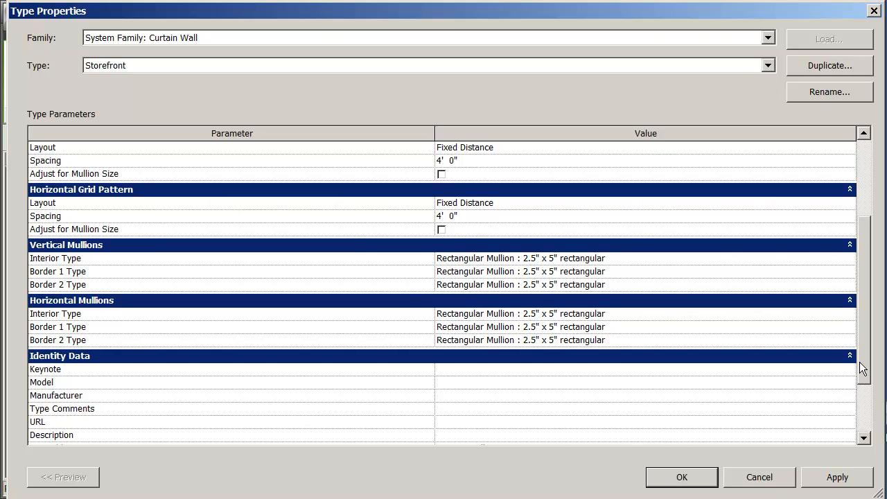
drag(863, 369, 867, 416)
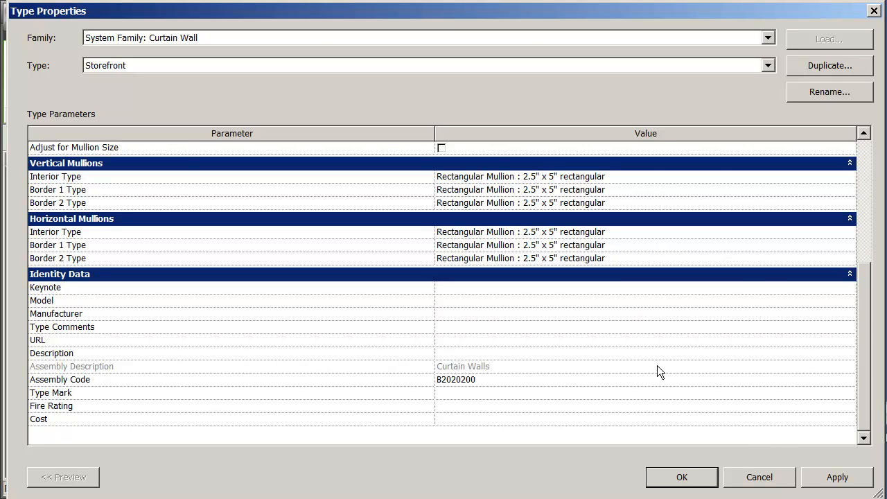
- Accept the Storefront type settings and draw a vertical curtain wall on the plan's right side
click(686, 477)
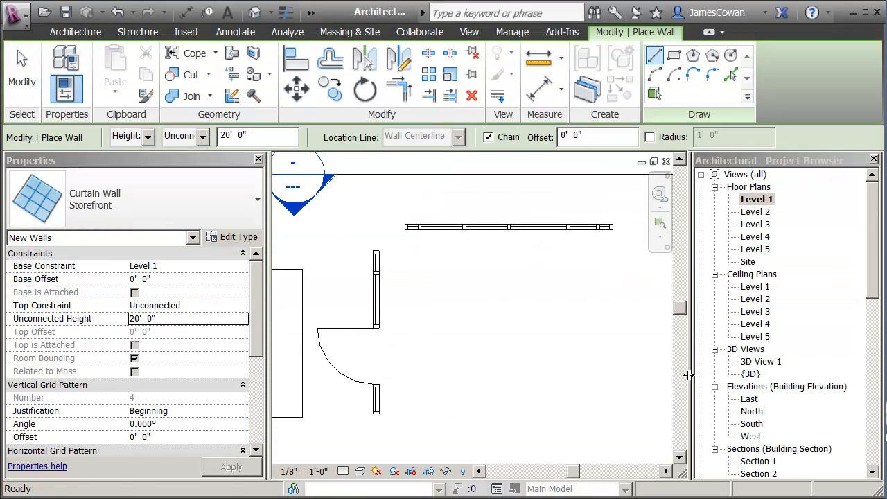
click(613, 257)
click(612, 396)
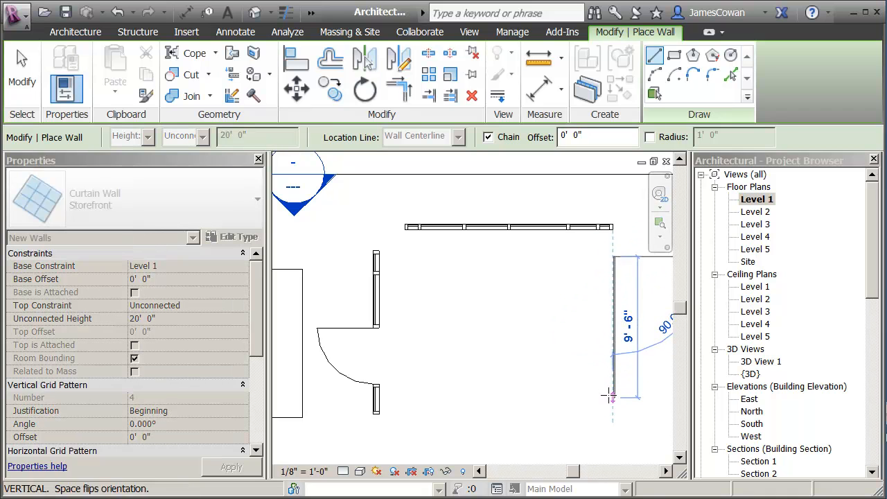